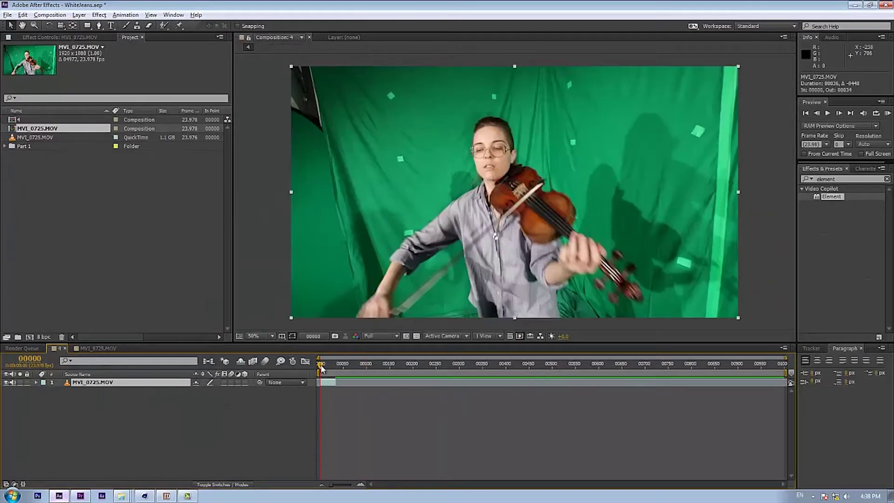
Create a new solid layer with Ctrl+Y to serve as the white matte
key("ctrl+y")
key("Return")
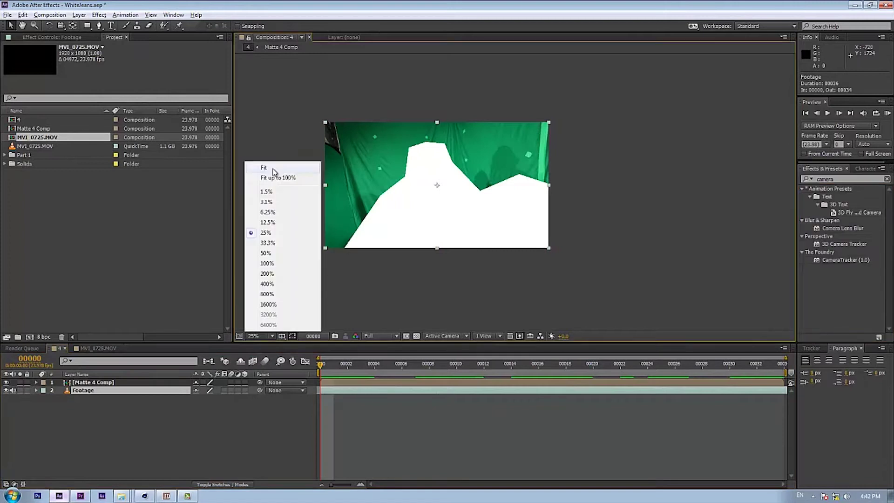
Track the footage's features with CameraTracker and create the camera and null objects
left_click(158, 188)
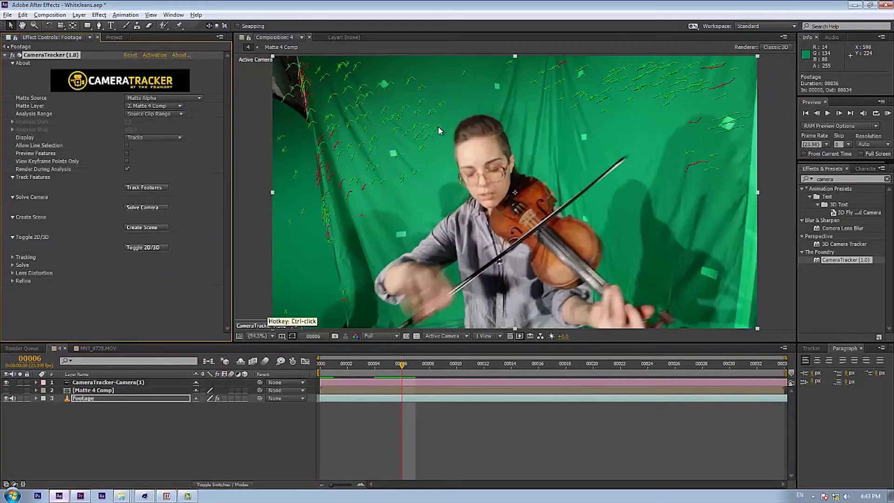
left_click(147, 392)
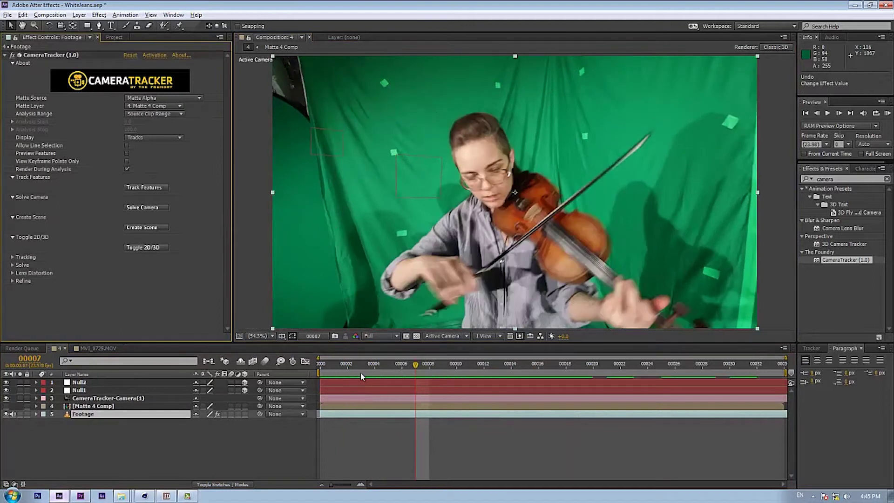
Hide the footage layer and view the tracked scene through CameraTracker-Camera(1)
left_click(466, 335)
left_click(470, 329)
left_click(466, 336)
left_click(460, 305)
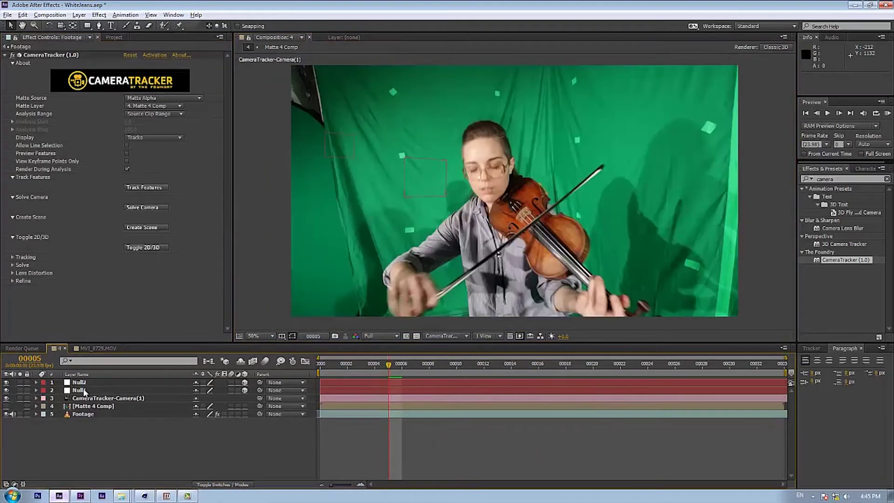
Create nulls from the chosen tracked points, check the track, then hide the nulls
left_click(785, 154)
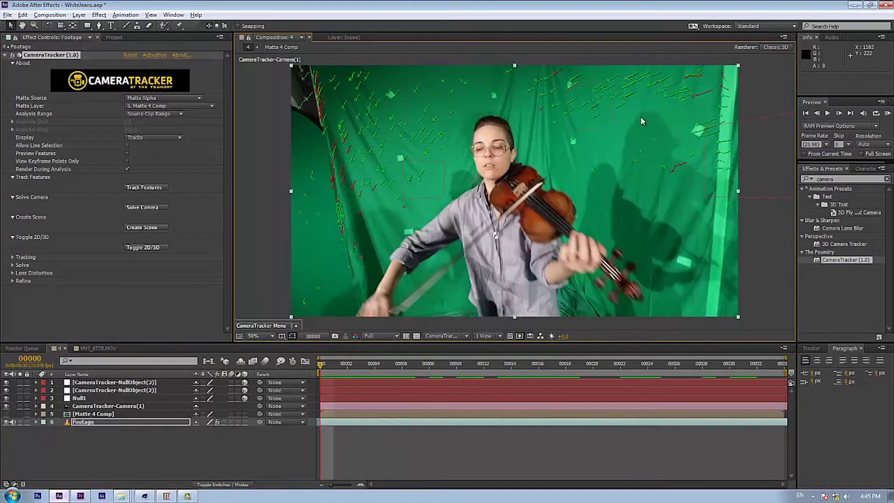
right_click(121, 383)
left_click(155, 378)
mouse_move(320, 364)
left_mouse_down()
mouse_move(511, 365)
mouse_move(321, 365)
left_mouse_up()
left_click_drag(6, 382, 6, 398)
left_click(108, 406)
Save the project and toggle the tracked point cloud to 3D and back to 2D
key("ctrl+s")
left_click(83, 422)
left_click(144, 248)
left_click(138, 248)
left_click(138, 248)
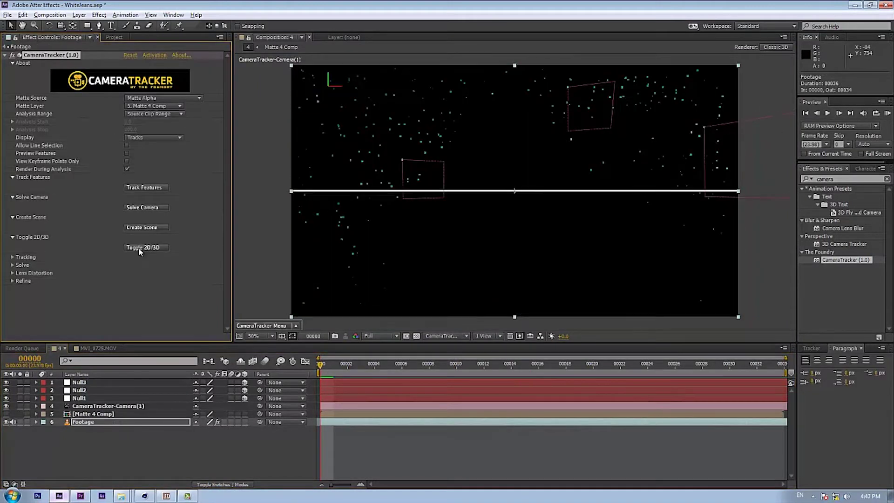
left_click(138, 247)
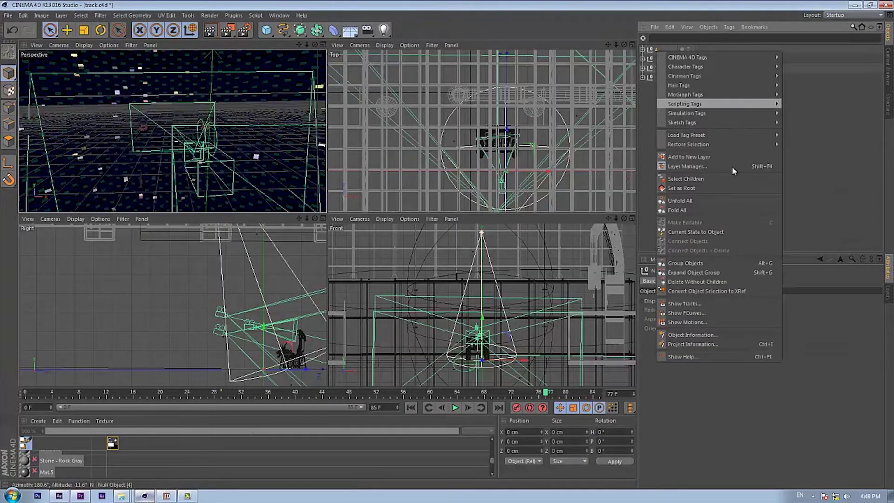
Select the tracker camera and look around the hangar through the FreeFloating camera
left_click(680, 69)
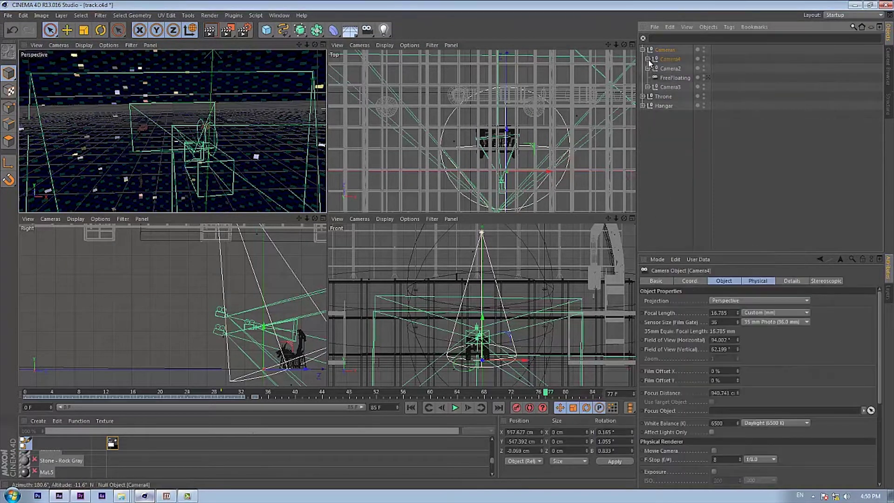
left_click(59, 45)
mouse_move(90, 69)
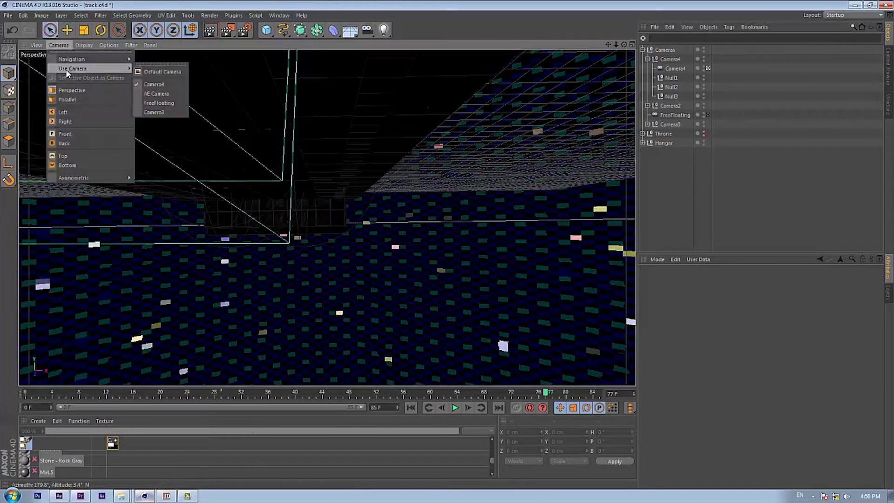
left_click(158, 103)
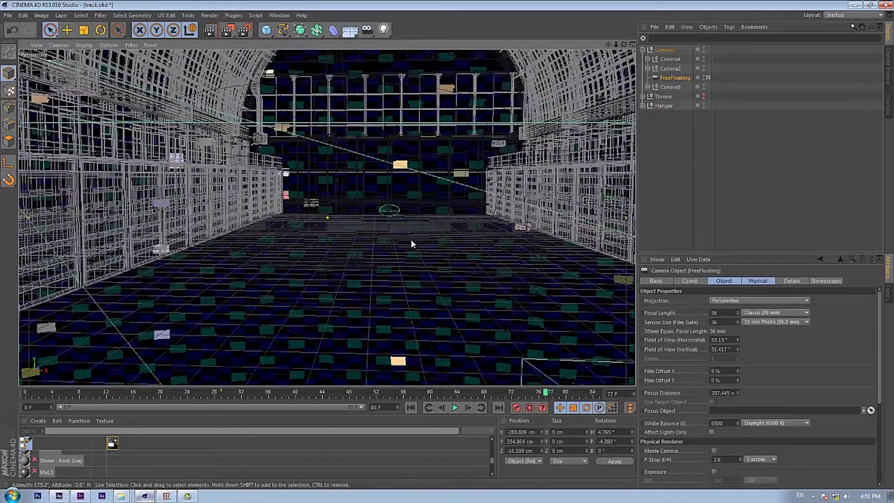
mouse_move(412, 241)
left_mouse_down()
mouse_move(224, 144)
mouse_move(317, 174)
left_mouse_up()
Switch to a free perspective, select the garages.1 cloner, and fly across the hangar
left_click(59, 45)
left_click(163, 58)
left_click(153, 135)
left_click_drag(152, 135, 271, 115)
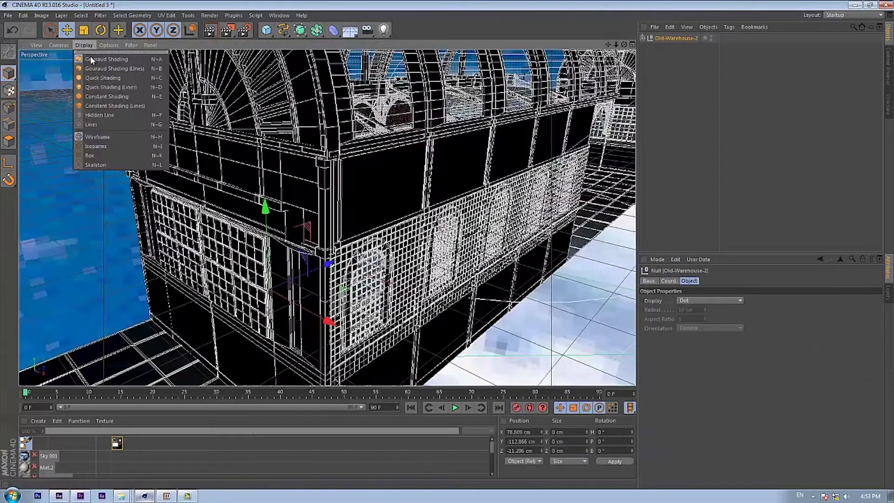
Switch to grey shading, load the Factory-Setup preset and render preview views
left_click(90, 59)
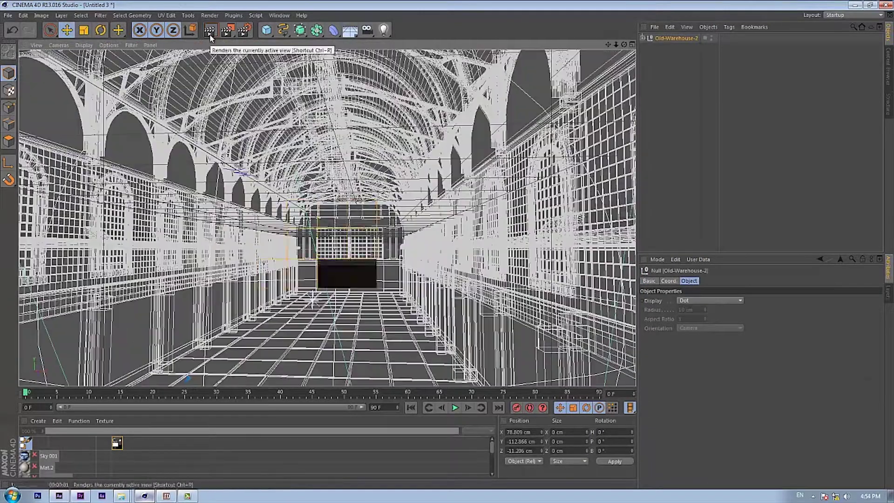
left_click(210, 36)
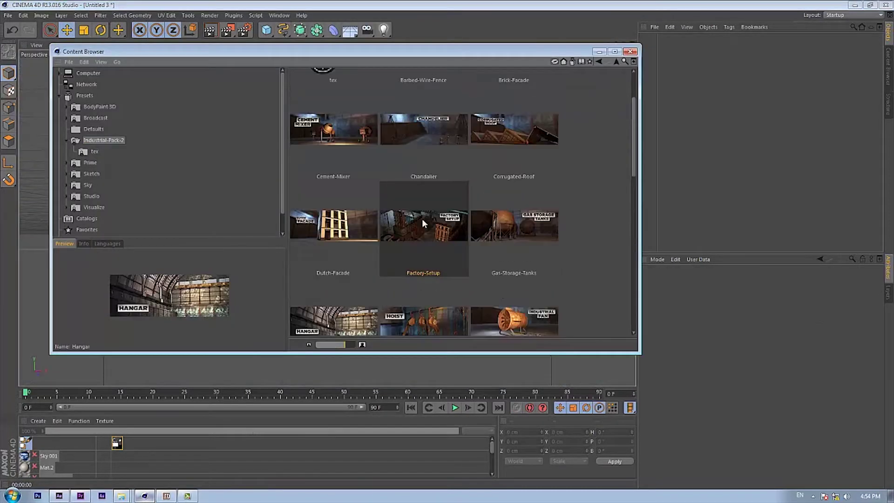
double_click(422, 219)
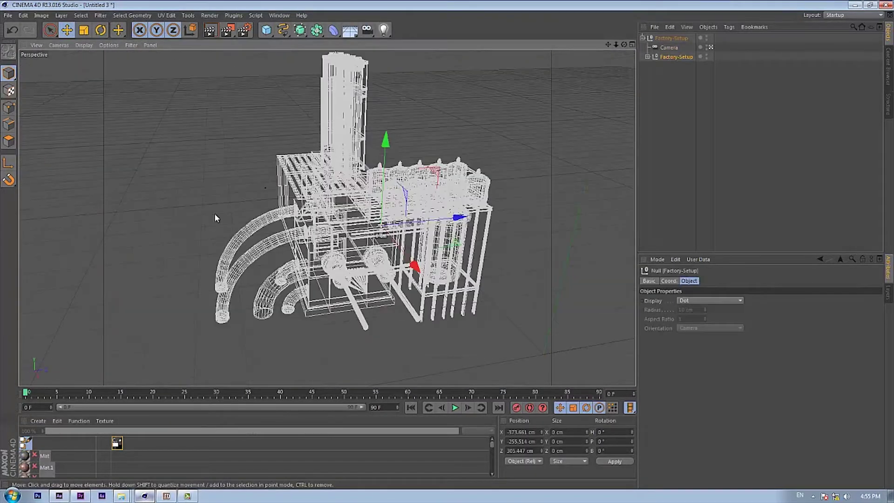
left_click(210, 30)
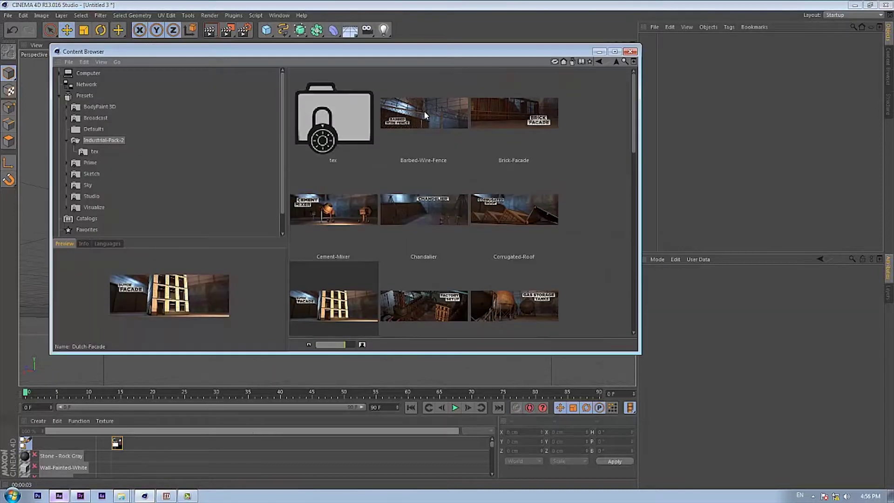
Pick the Gas-Storage-Tanks preset from the Industrial-Pack presets
scroll(520, 258, "down", 1)
left_click(520, 258)
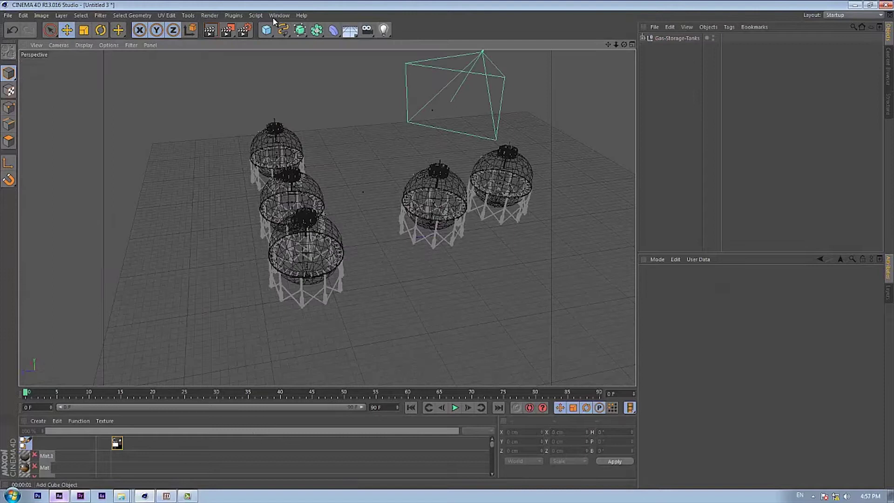
left_click(209, 16)
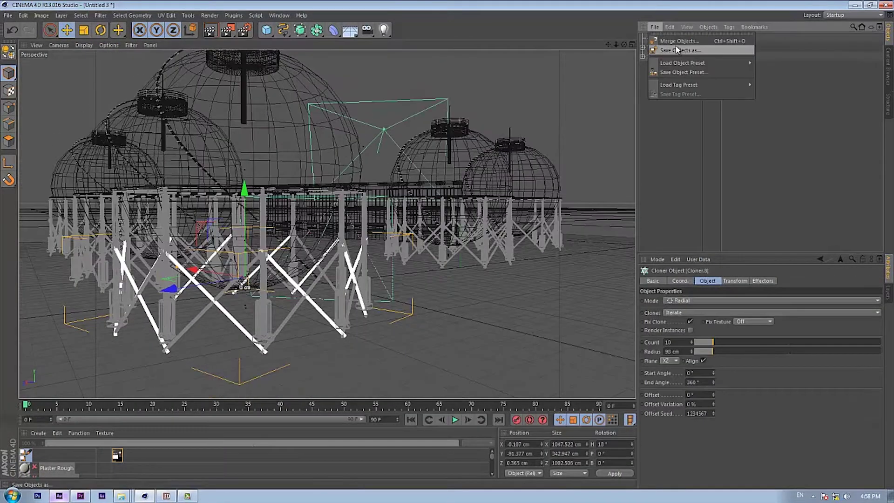
Save the chosen objects as a separate file and group them under a new null
left_click(678, 50)
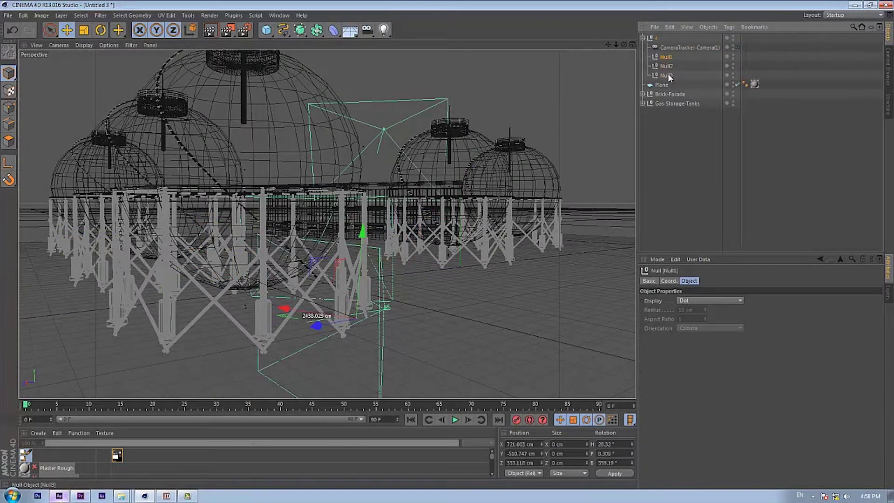
right_click(700, 53)
left_click(719, 286)
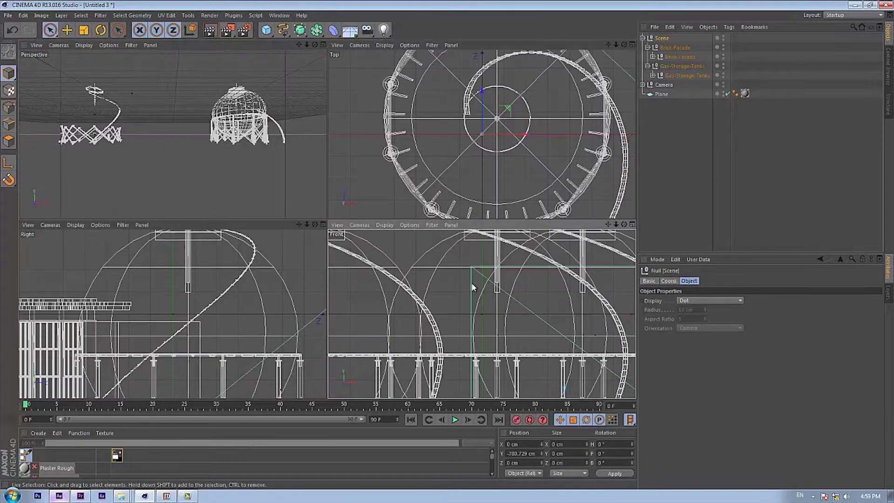
left_click(662, 95)
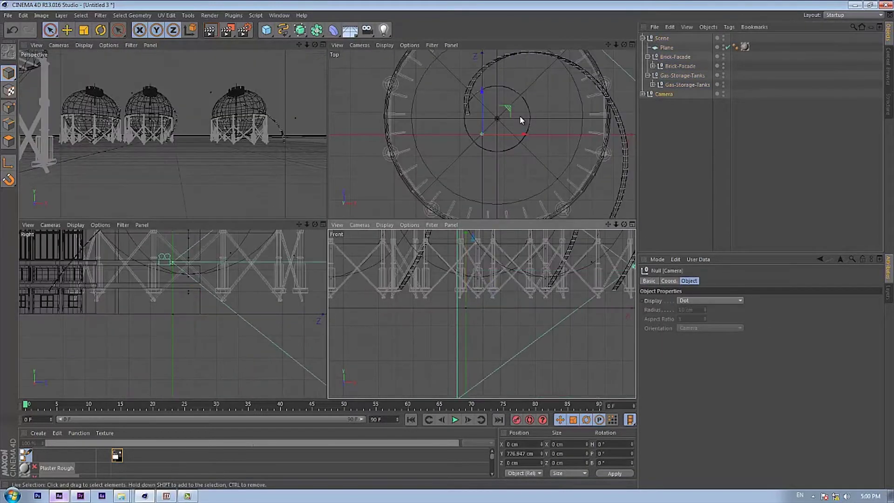
scroll(514, 166, "down", 5)
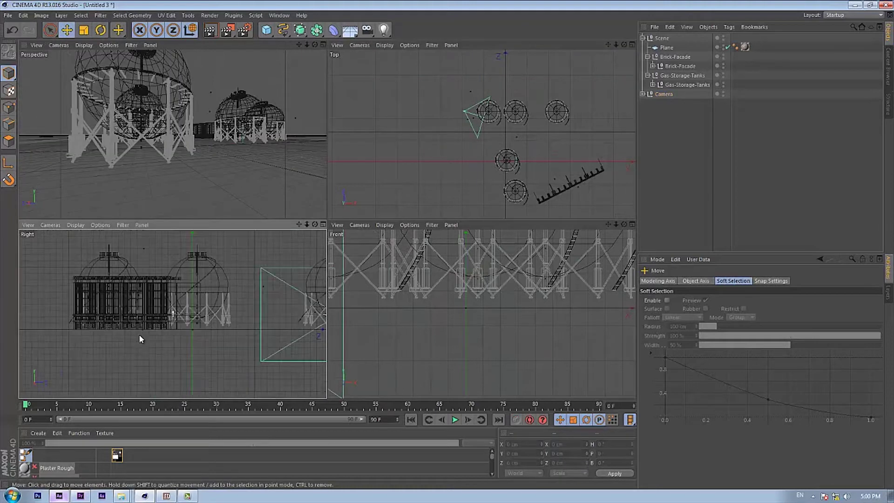
Rotate the camera about 99 degrees over the tanks and save the scene as Scene4.c4d
left_click(669, 95)
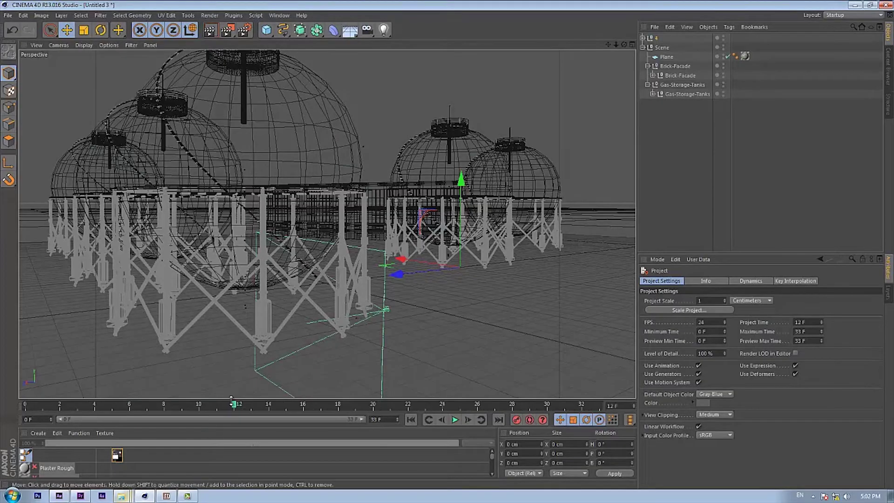
left_click_drag(456, 235, 580, 167, "alt")
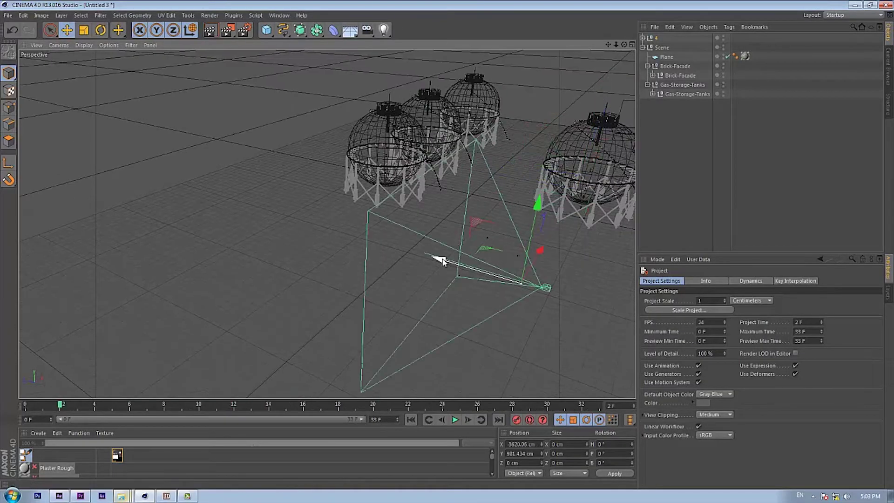
key("r")
left_click_drag(442, 260, 156, 223)
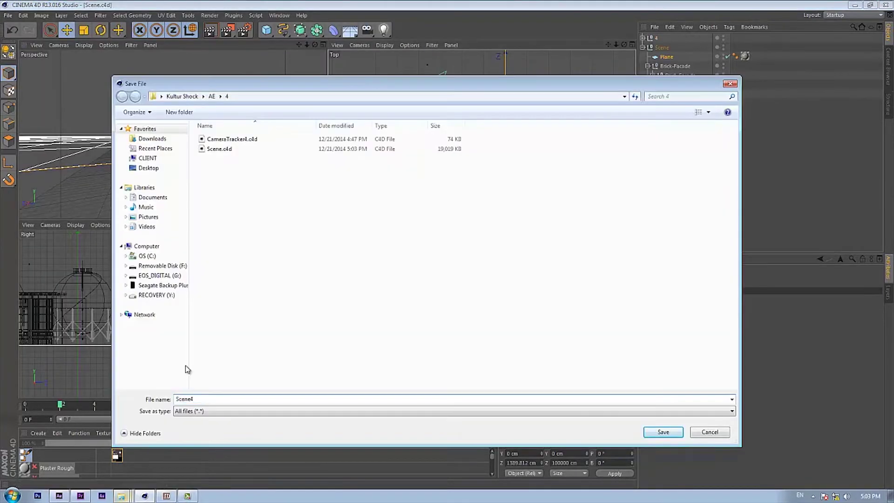
key("Return")
left_click(656, 38)
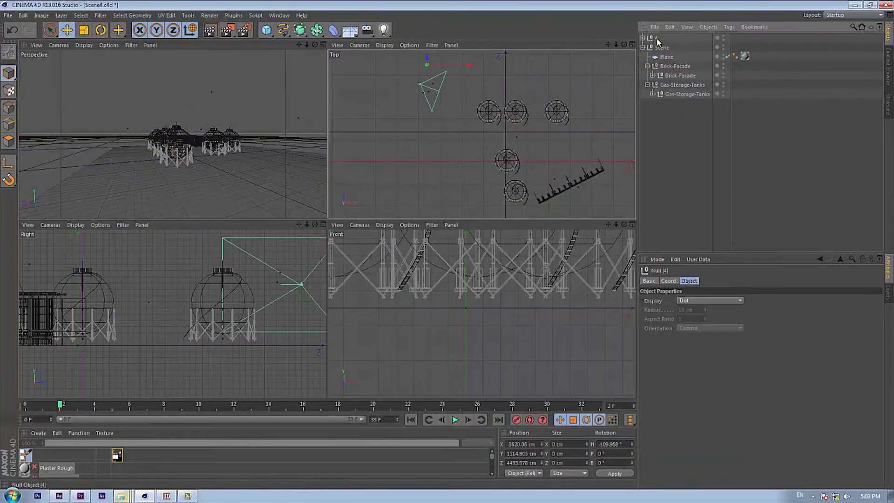
Move Camera4 closer to the tanks and adjust its height, checking around frame 7
left_click(665, 39)
left_click_drag(433, 89, 480, 108)
mouse_move(302, 284)
left_mouse_down()
mouse_move(236, 282)
mouse_move(287, 267)
left_mouse_up()
left_click_drag(486, 407, 147, 405)
Maximize the perspective view, preview-render around frame 10, and add a light
left_click(323, 44)
left_click_drag(214, 405, 199, 405)
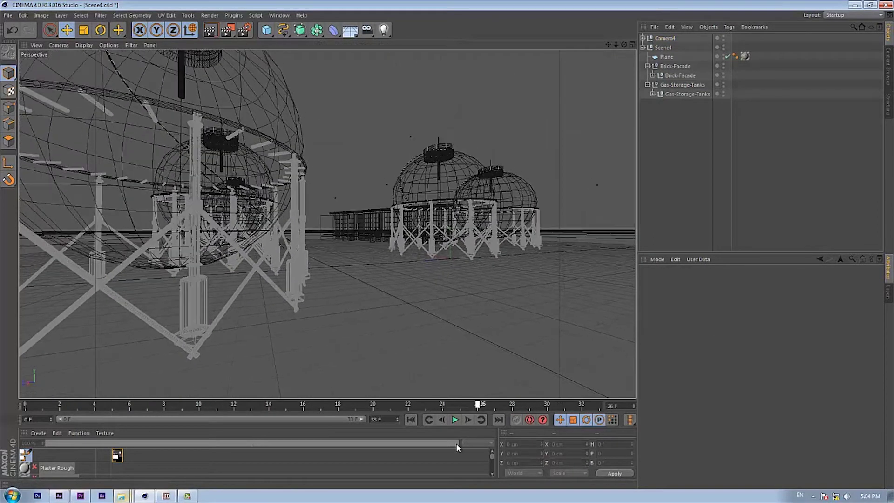
key("ctrl+r")
left_click(131, 381)
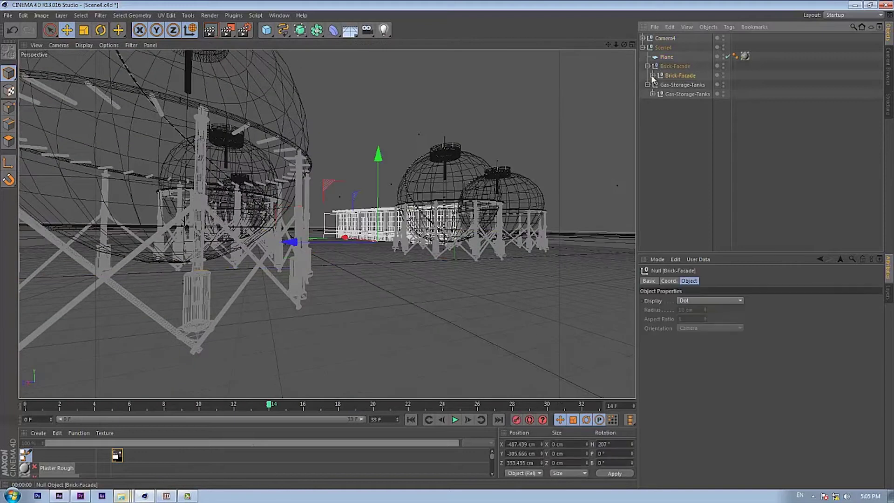
left_click(417, 40)
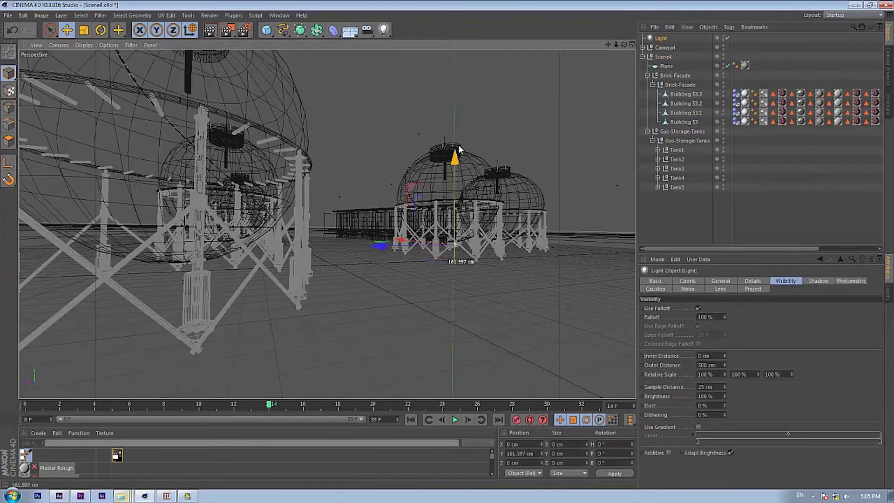
Make the light a Spot at 14% intensity and show all four views
key("ctrl+r")
left_click(718, 281)
key("ctrl+r")
left_click_drag(735, 337, 733, 337)
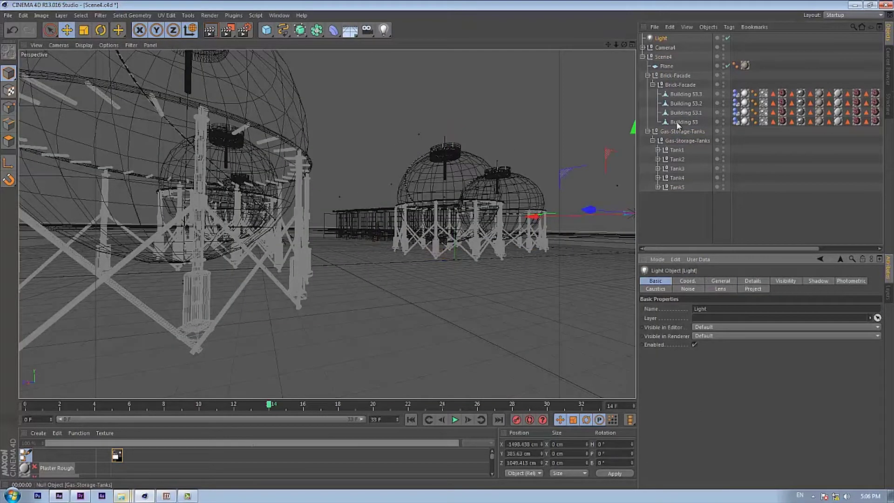
left_click(712, 367)
key("r")
middle_click(470, 150)
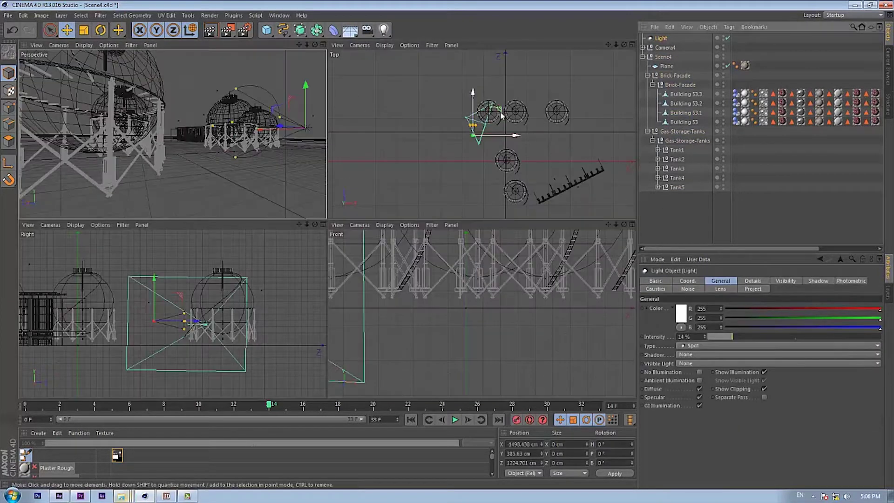
Raise the spotlight to 60% intensity, widen its cone angles, and render the perspective view
left_click_drag(778, 339, 812, 337)
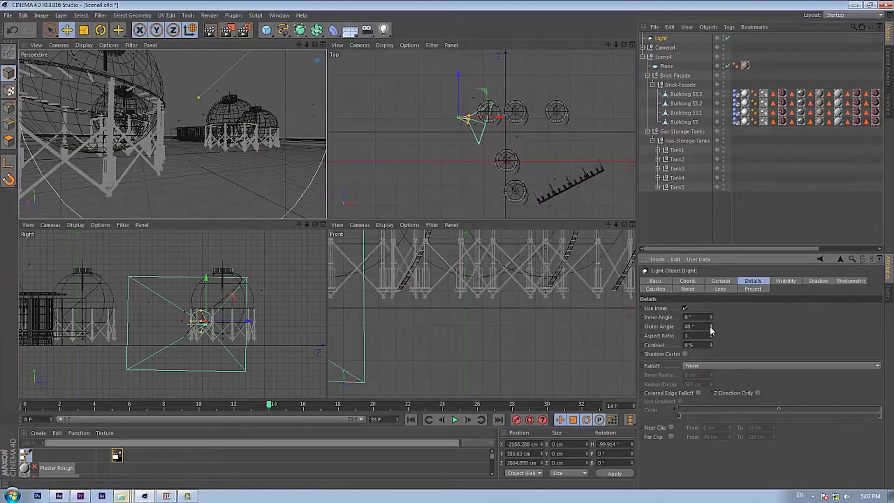
left_click_drag(711, 317, 710, 322)
key("F1")
key("ctrl+r")
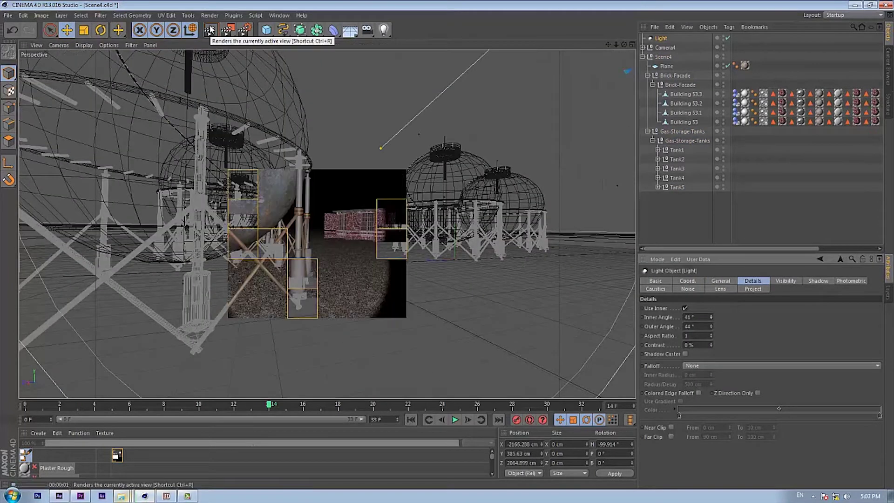
Add a second light, render to check, and tighten its inner cone angle
left_click(384, 30)
left_click(210, 29)
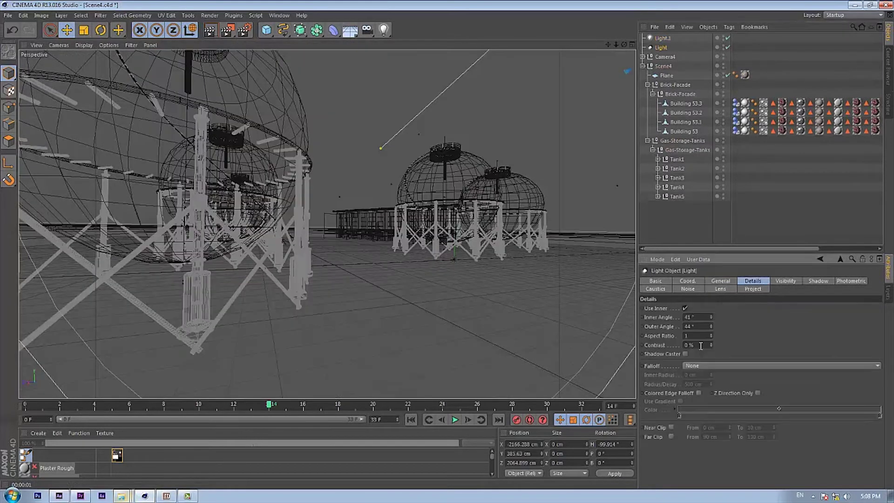
left_click(210, 29)
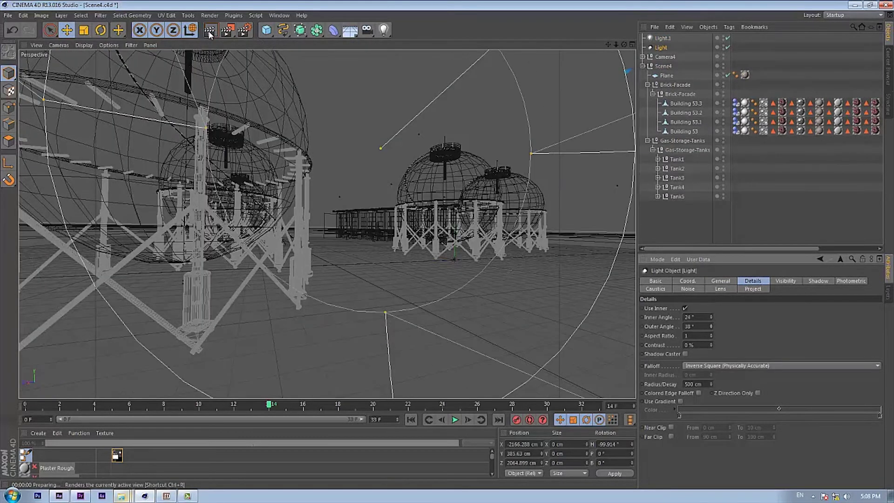
left_click_drag(711, 317, 712, 321)
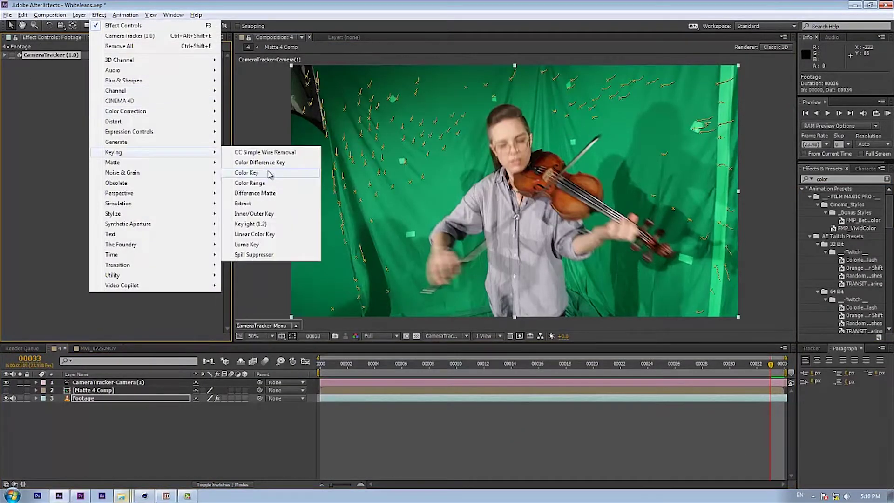
Apply Color Key and Keylight to the footage, scrub past frame 6, and expand Screen Matte settings
left_click(270, 174)
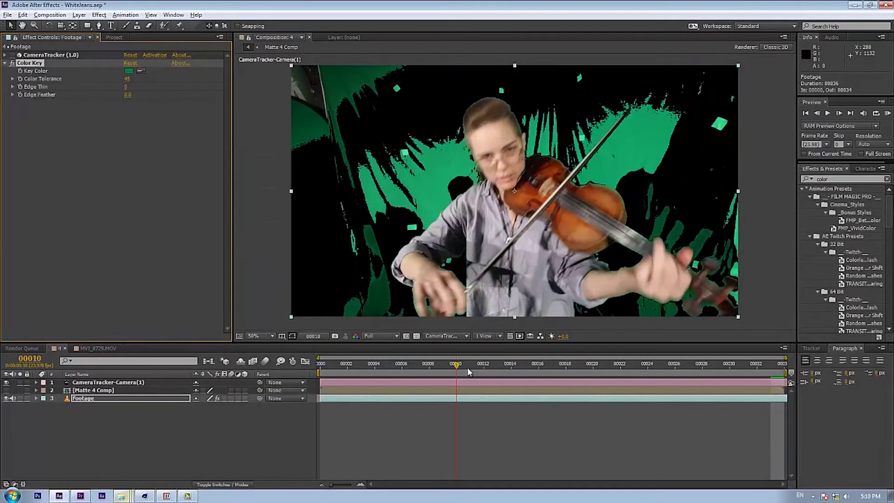
left_click(79, 15)
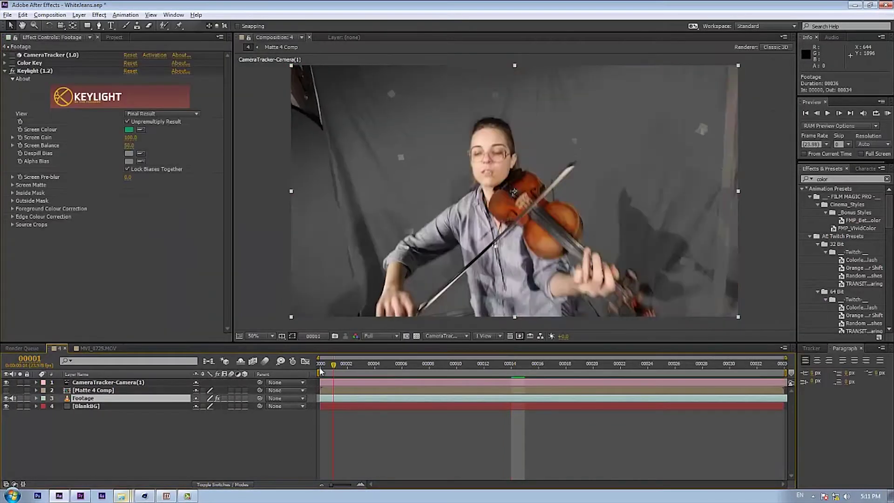
left_click_drag(320, 371, 397, 372)
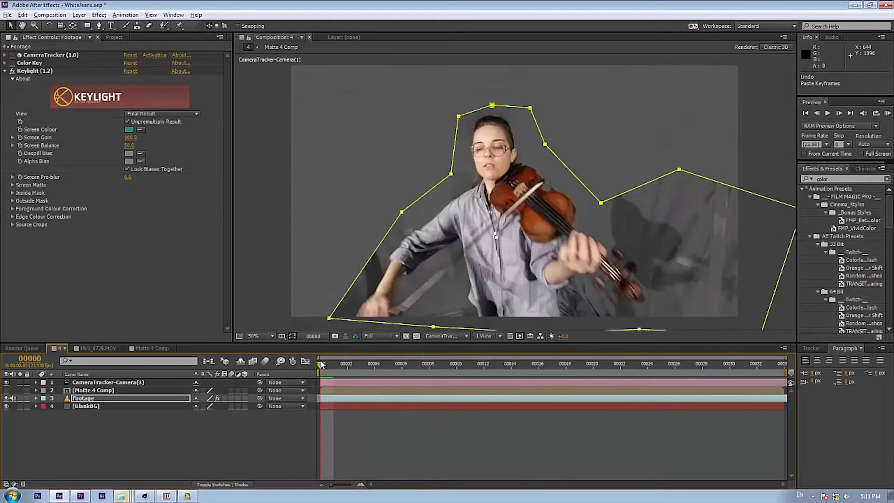
left_click_drag(397, 372, 497, 372)
left_click(13, 185)
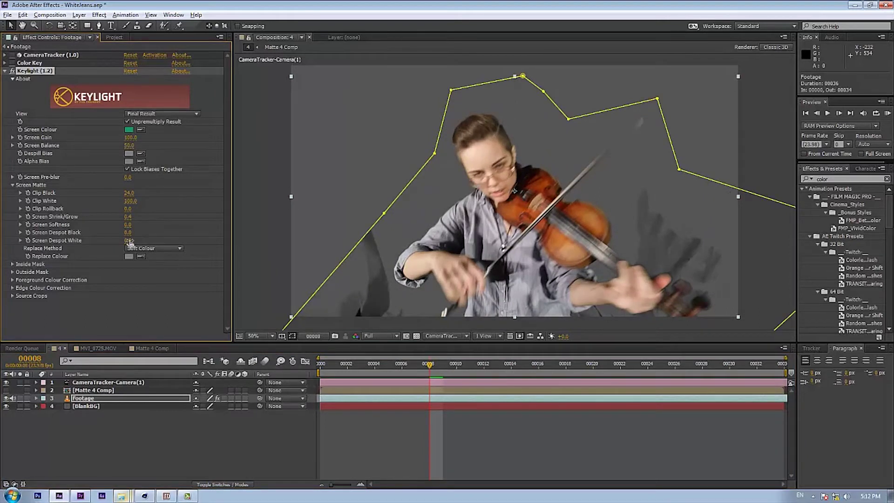
left_click(12, 71)
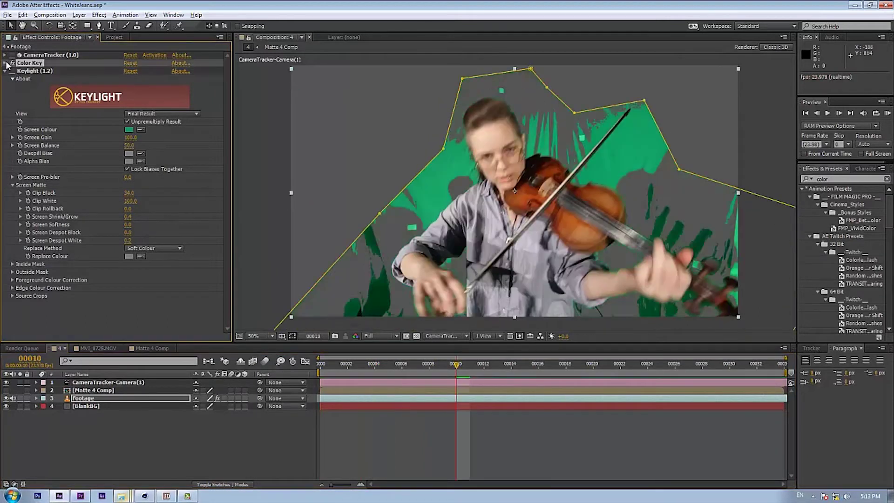
Raise the Color Key tolerance to about 33 and duplicate the Color Key effect twice
left_click(5, 63)
left_click_drag(134, 86, 148, 88)
key("ctrl+d")
key("ctrl+d")
scroll(135, 93, "down", 3)
key("ctrl+d")
key("Page_Up")
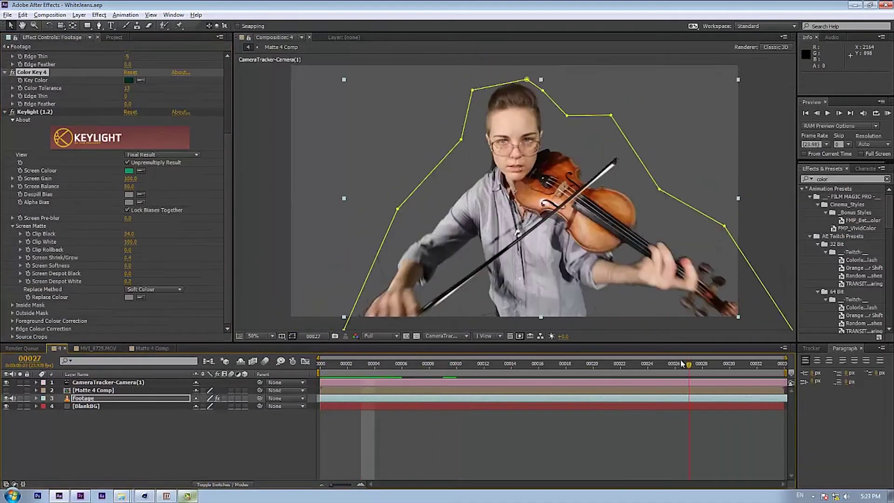
Set Keylight's Screen Despot White to 0 and raise the Color Key tolerance to 50
left_click_drag(128, 281, 164, 279)
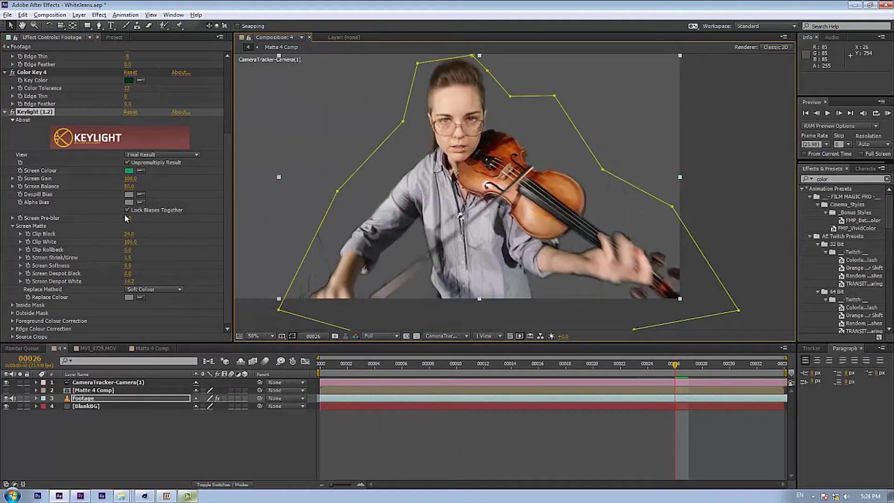
left_click_drag(127, 281, 200, 277)
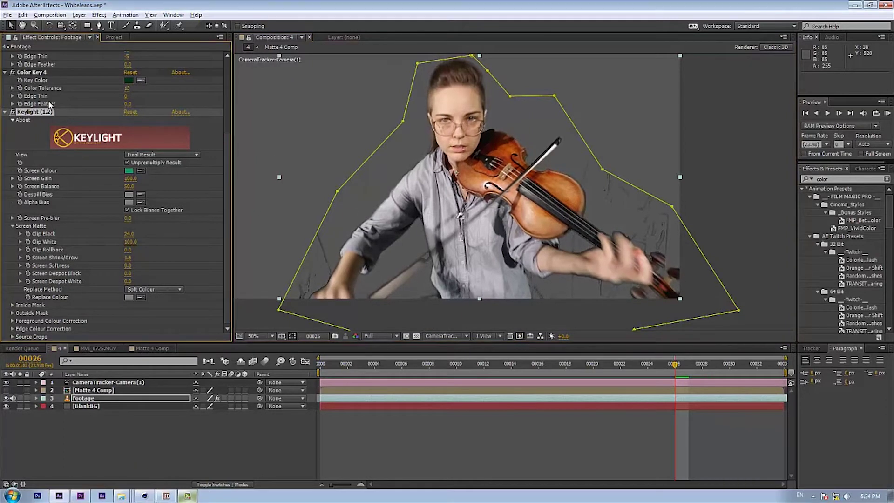
left_click_drag(126, 88, 152, 93)
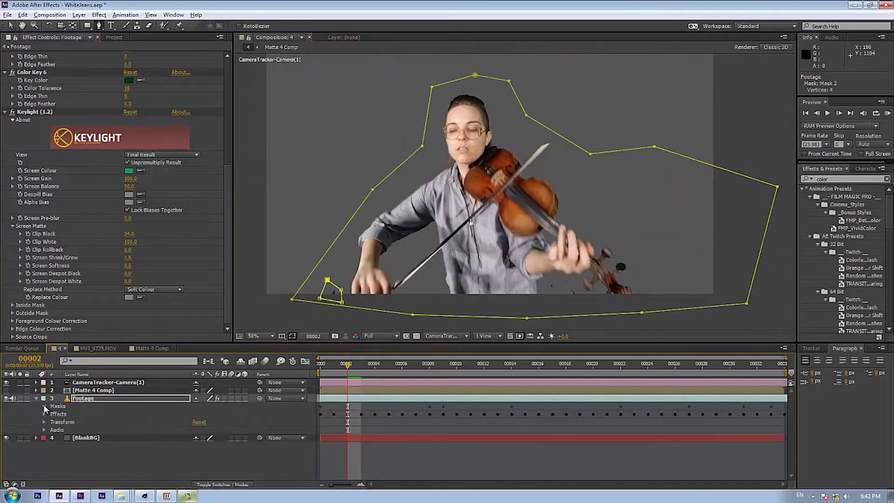
Keyframe Mask 2's path to follow the moving arm across several frames, then save the project
left_click(45, 409)
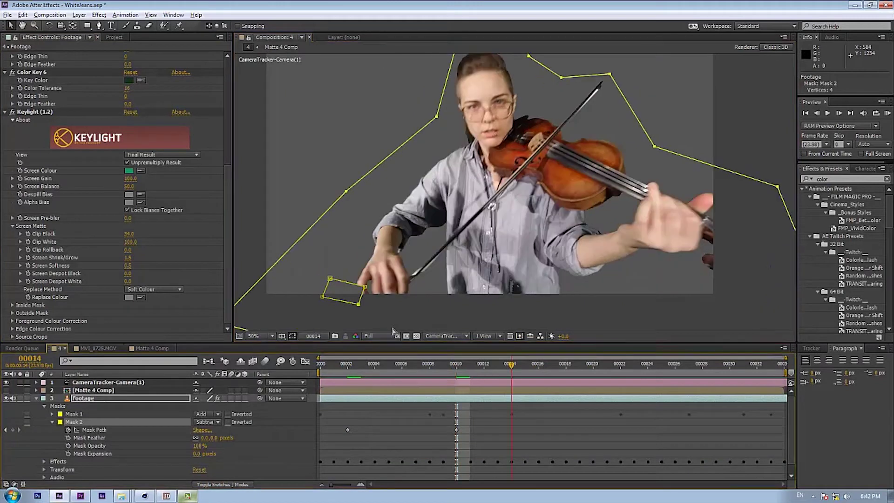
left_click_drag(342, 291, 332, 288)
left_click_drag(511, 364, 565, 371)
mouse_move(332, 289)
left_mouse_down()
mouse_move(347, 296)
mouse_move(337, 289)
left_mouse_up()
key("Page_Down")
key("Page_Down")
key("Page_Down")
key("Page_Down")
key("Page_Down")
key("ctrl+s")
Import Scene4.c4d into the composition and set its Cineware renderer to Standard (Final)
scroll(73, 93, "up", 5)
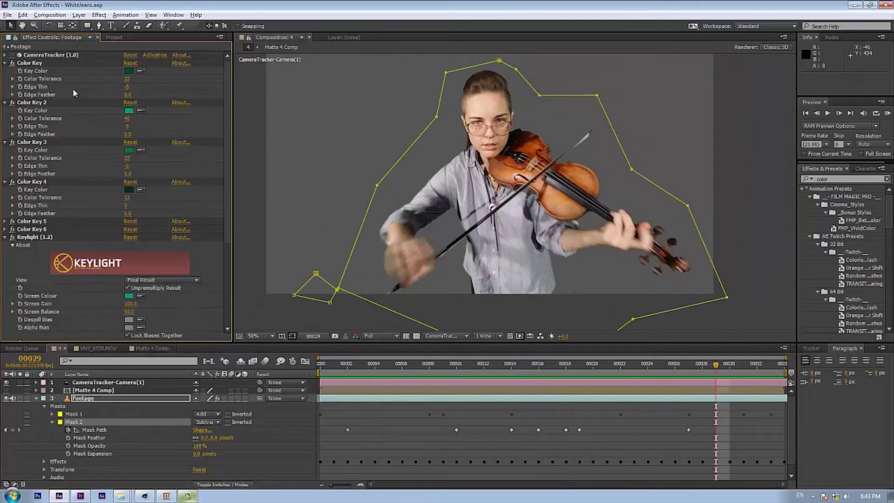
left_click(114, 37)
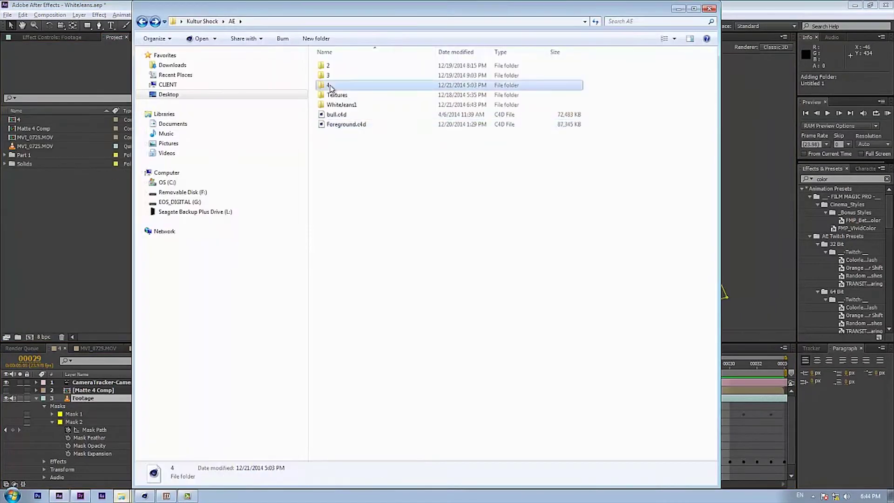
left_click_drag(100, 229, 653, 366)
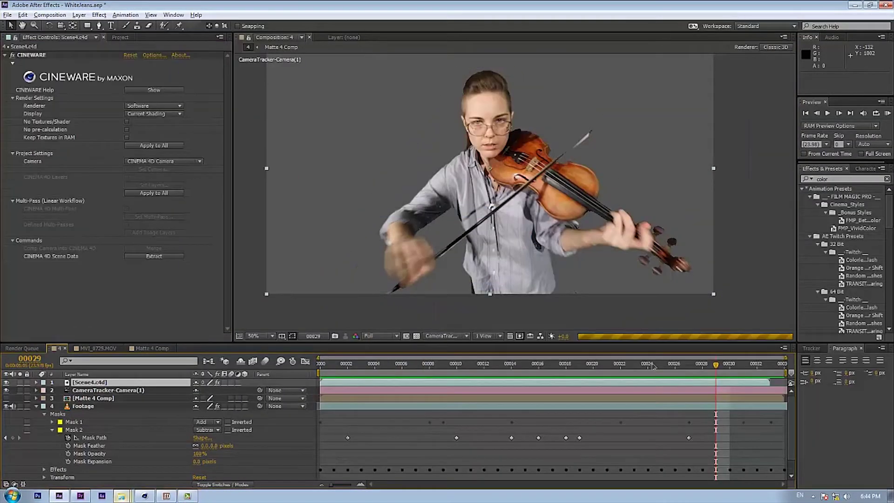
left_click(154, 106)
left_click(164, 116)
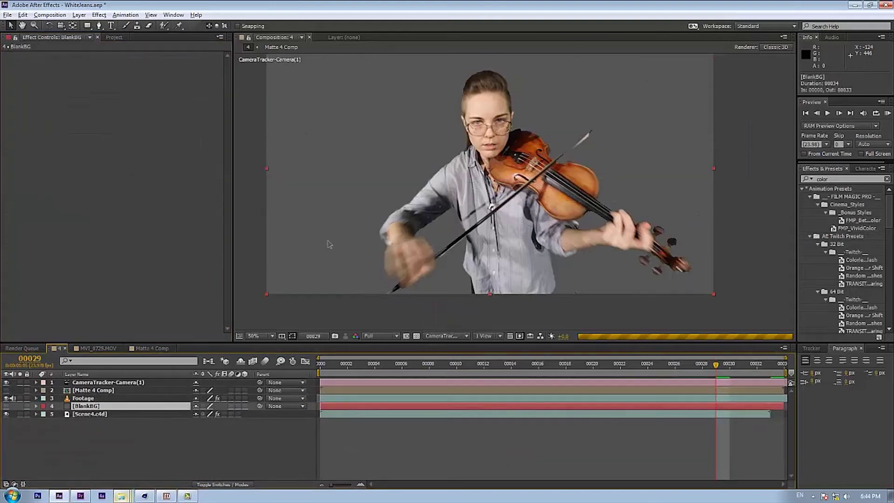
Hide the grey BlankBG solid to reveal the Scene4.c4d tank, save, and RAM-preview the composite
left_click(6, 414)
left_click(83, 399)
key("ctrl+s")
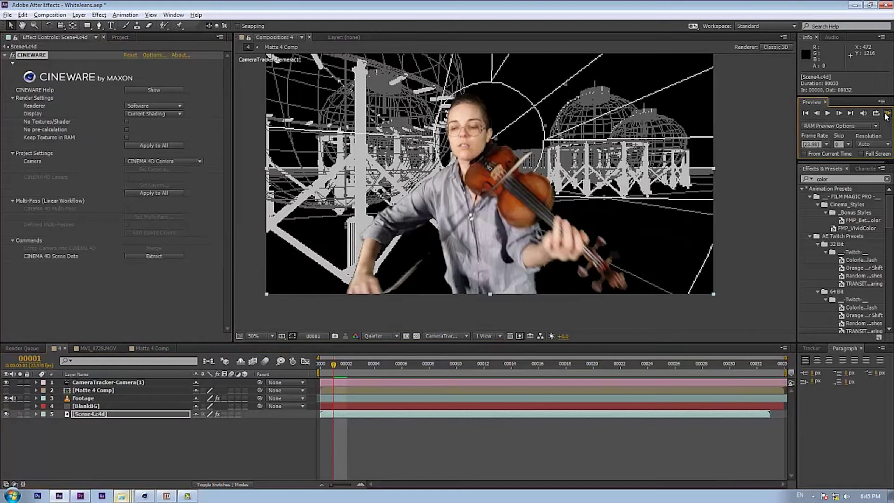
left_click(886, 112)
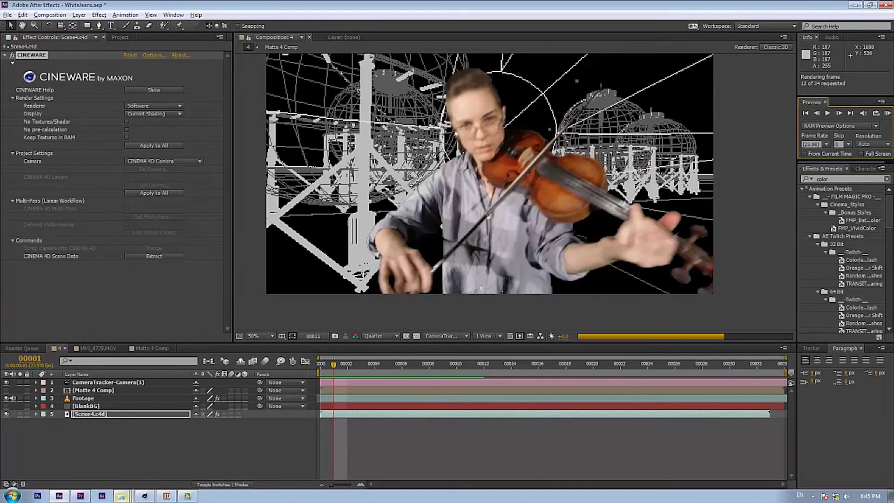